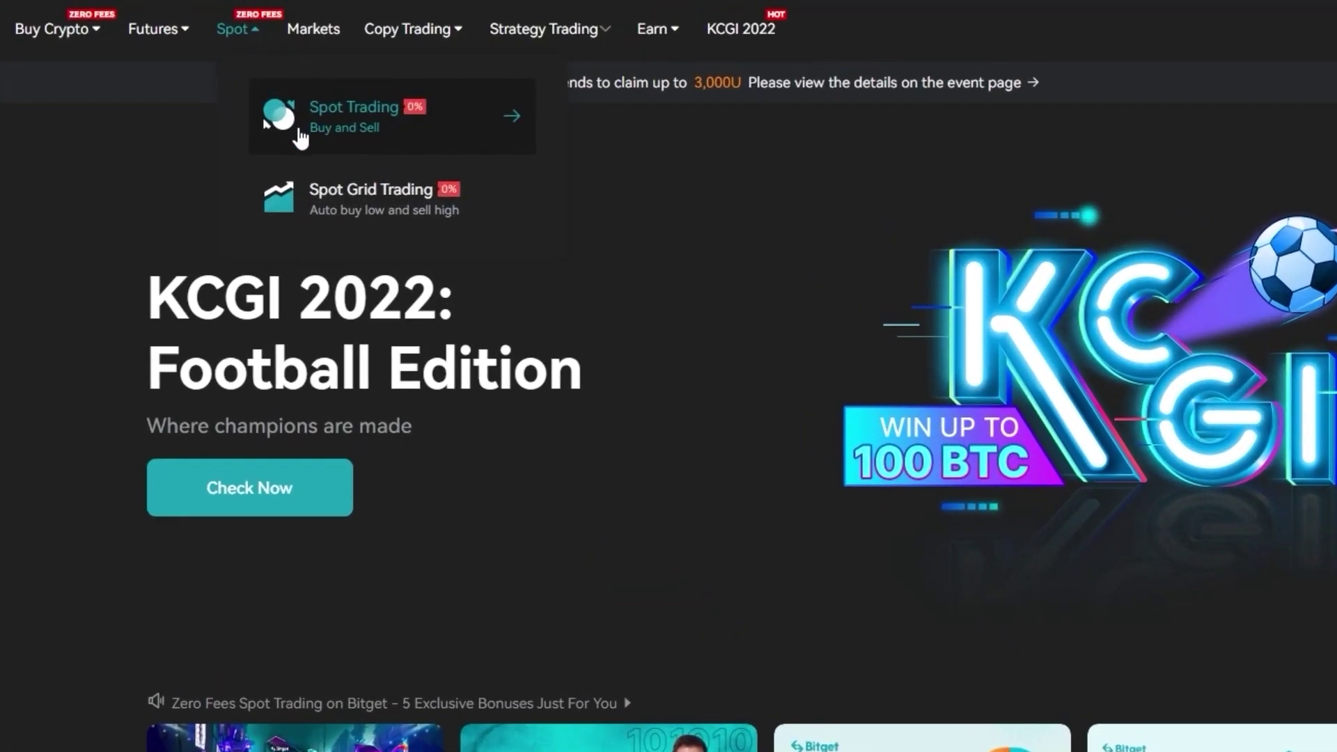
Market-buy BUSD with 100% of the USDT balance on Bitget's BUSD/USDT spot pair.
click(301, 138)
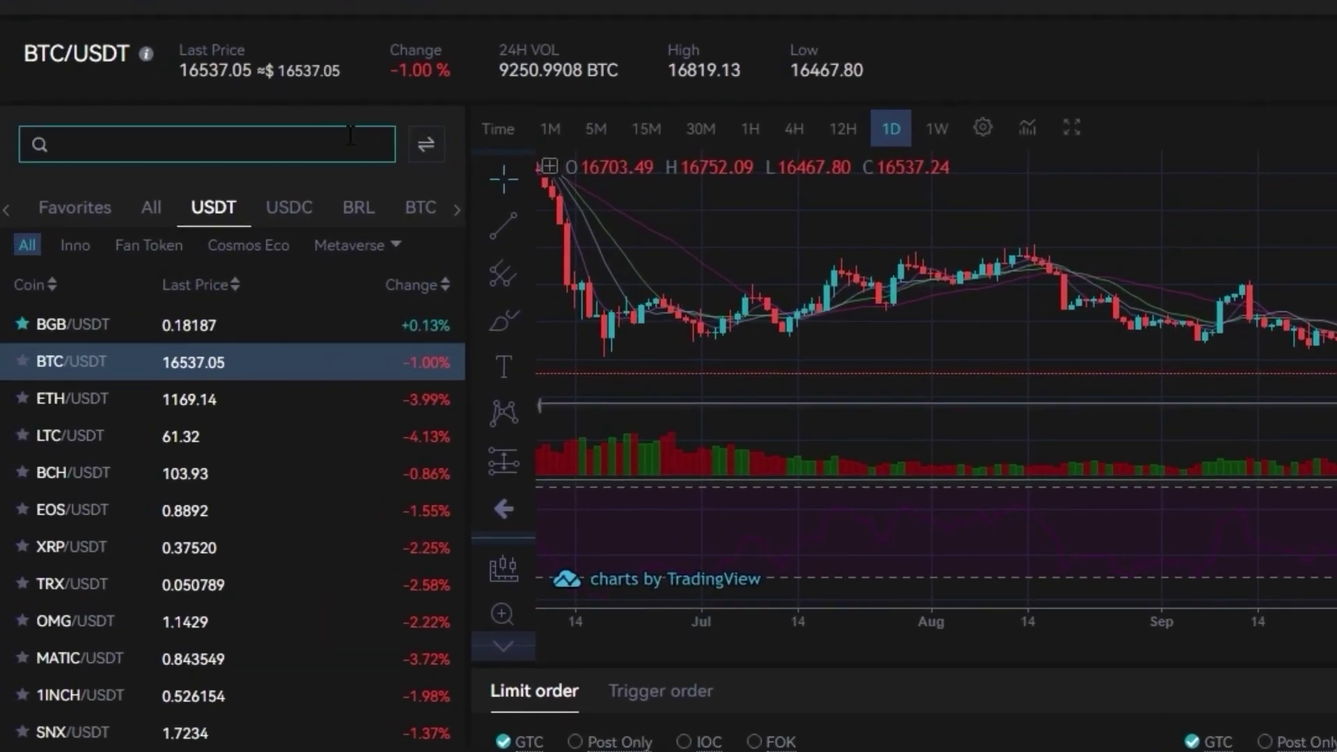
text(busd)
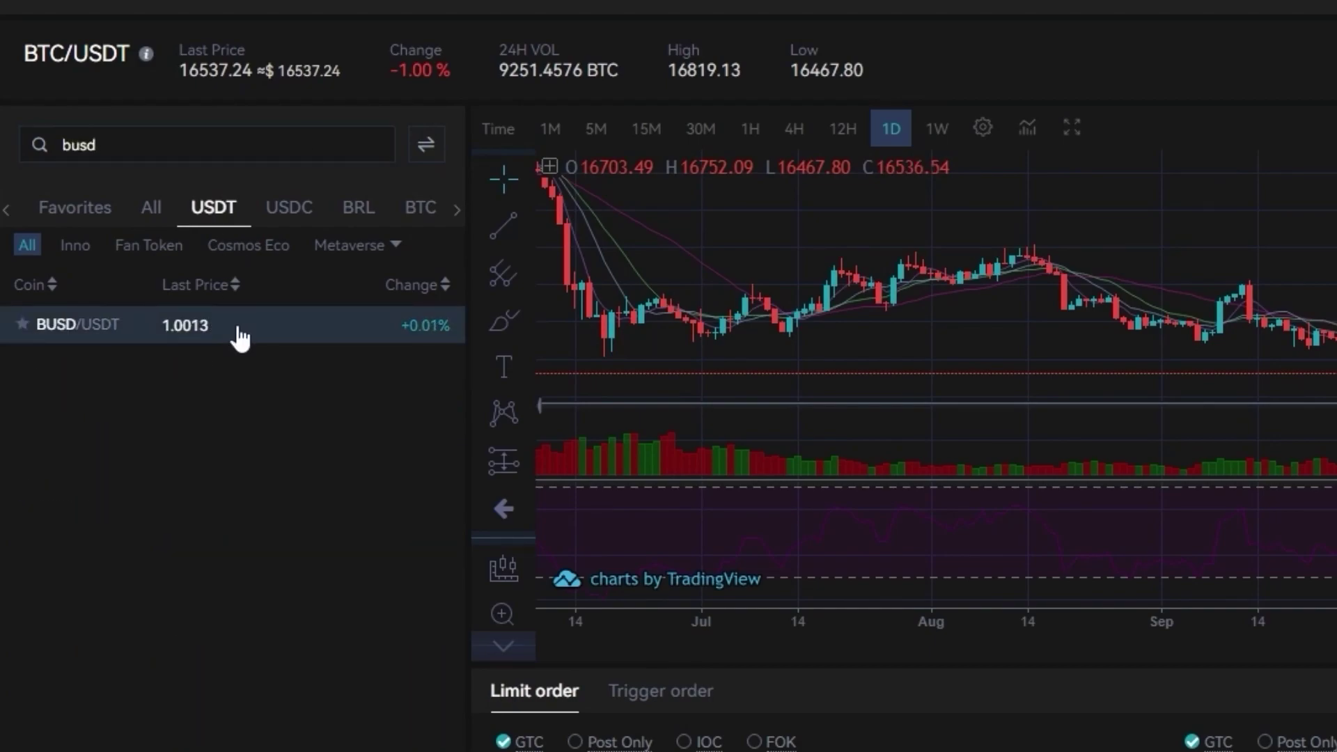
click(239, 334)
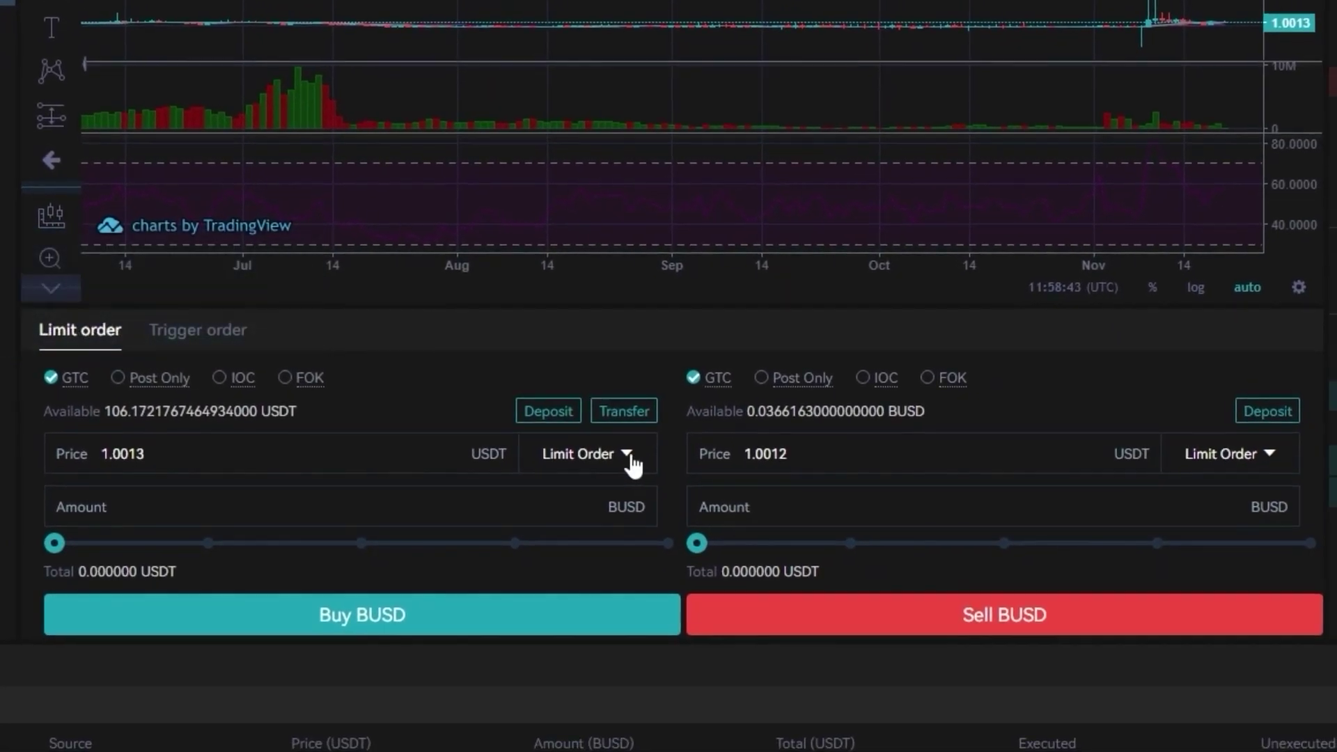
click(630, 459)
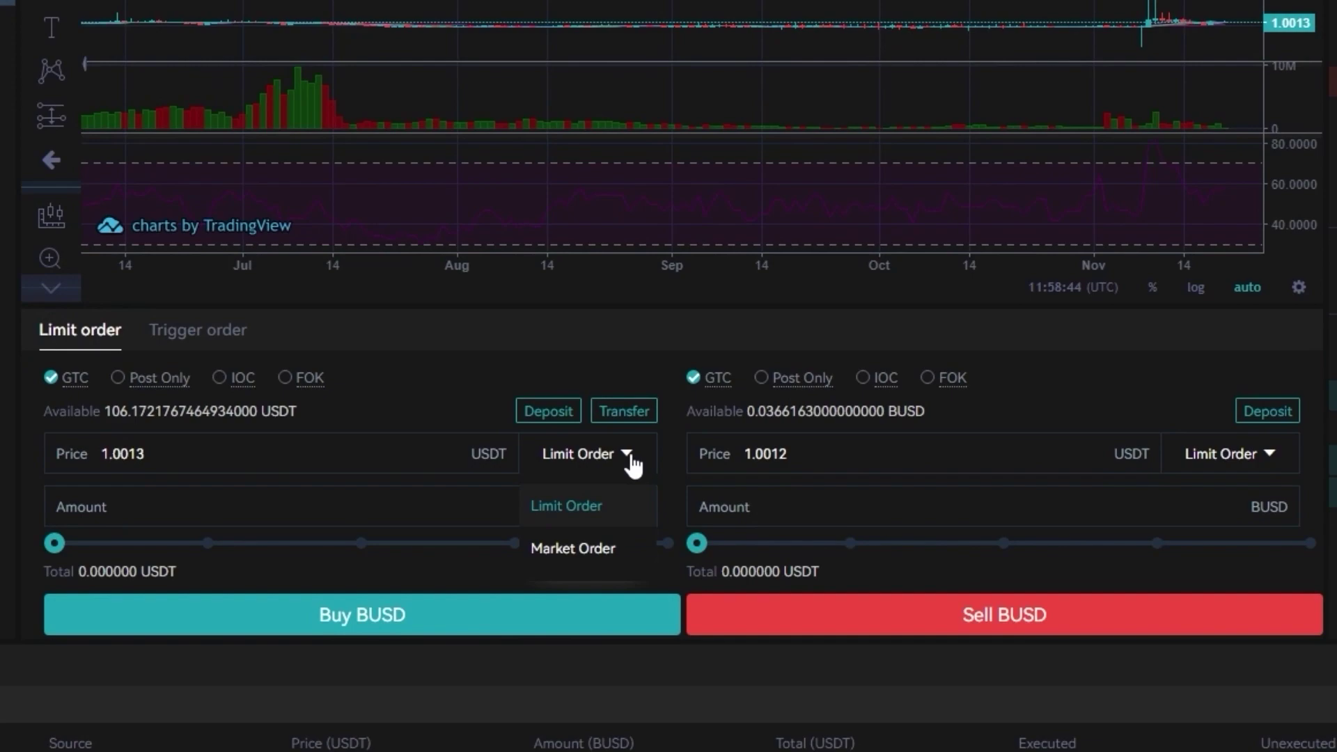
click(606, 548)
drag(54, 512, 695, 507)
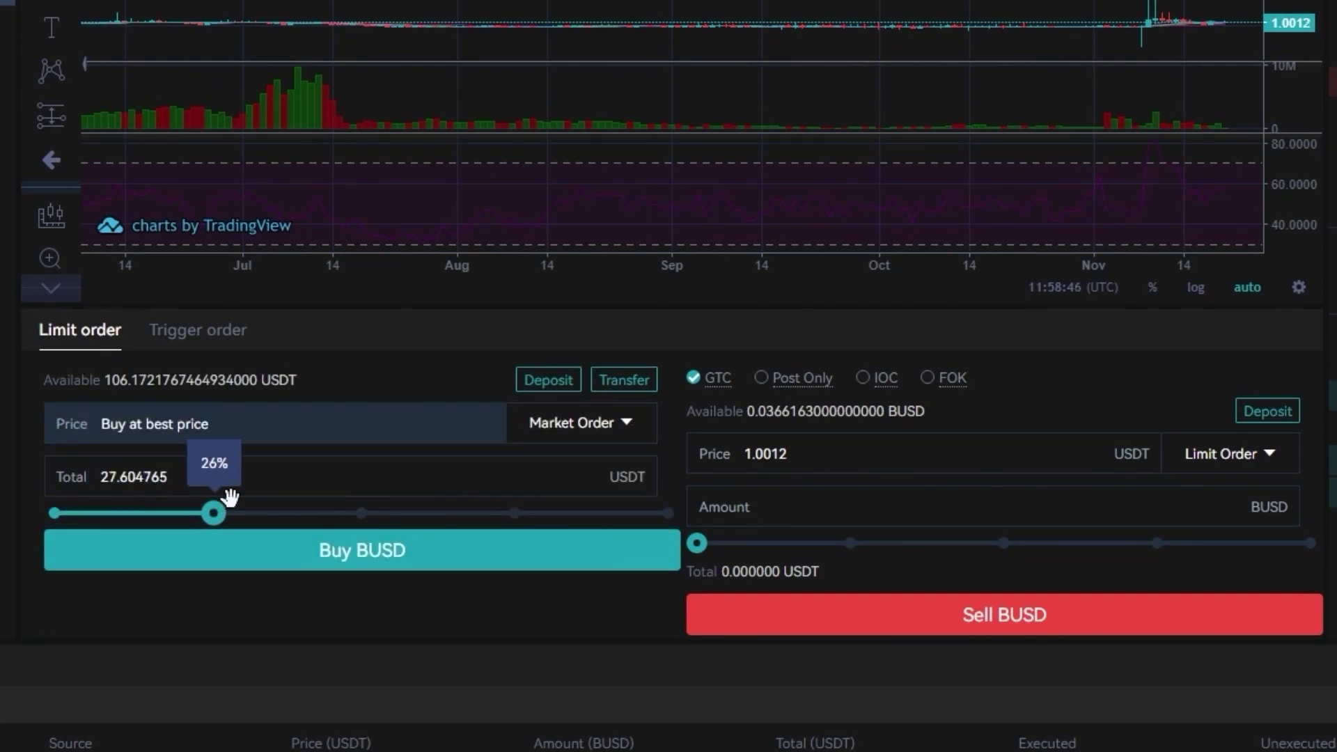
click(465, 565)
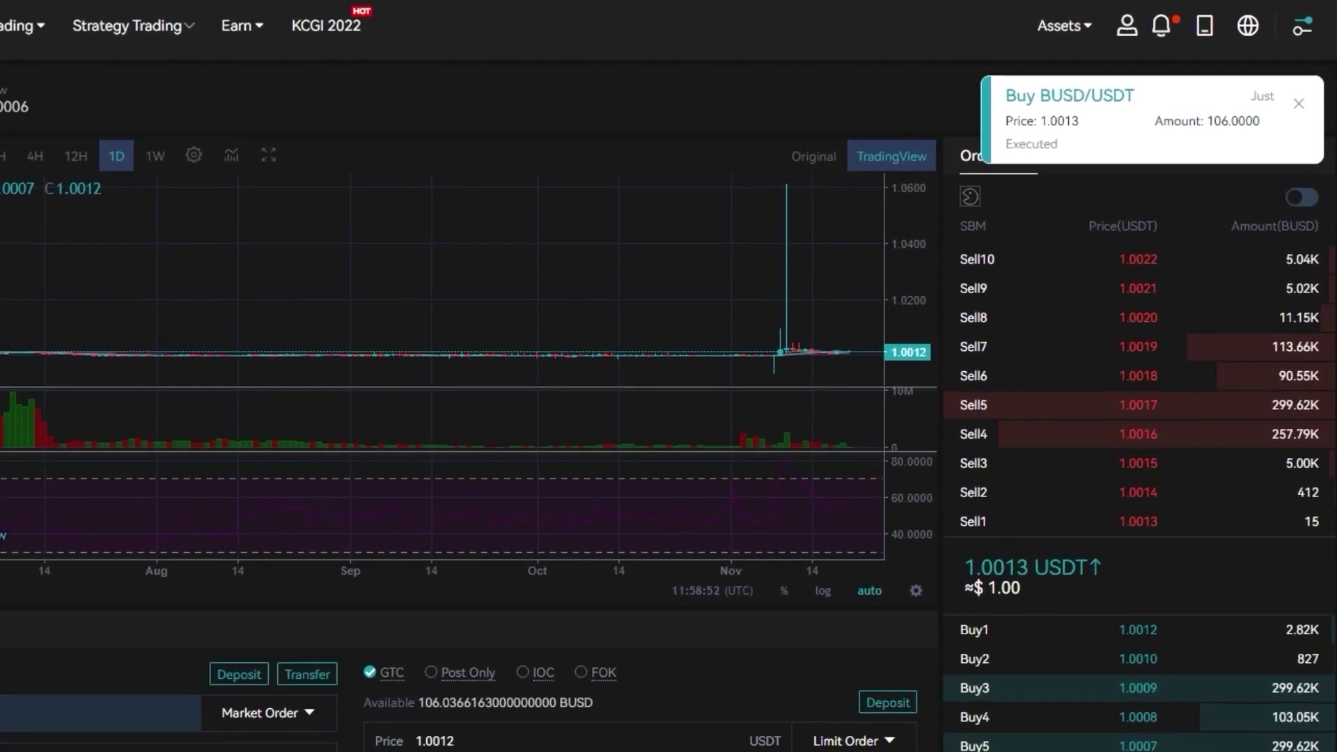
mouse_move(1145, 21)
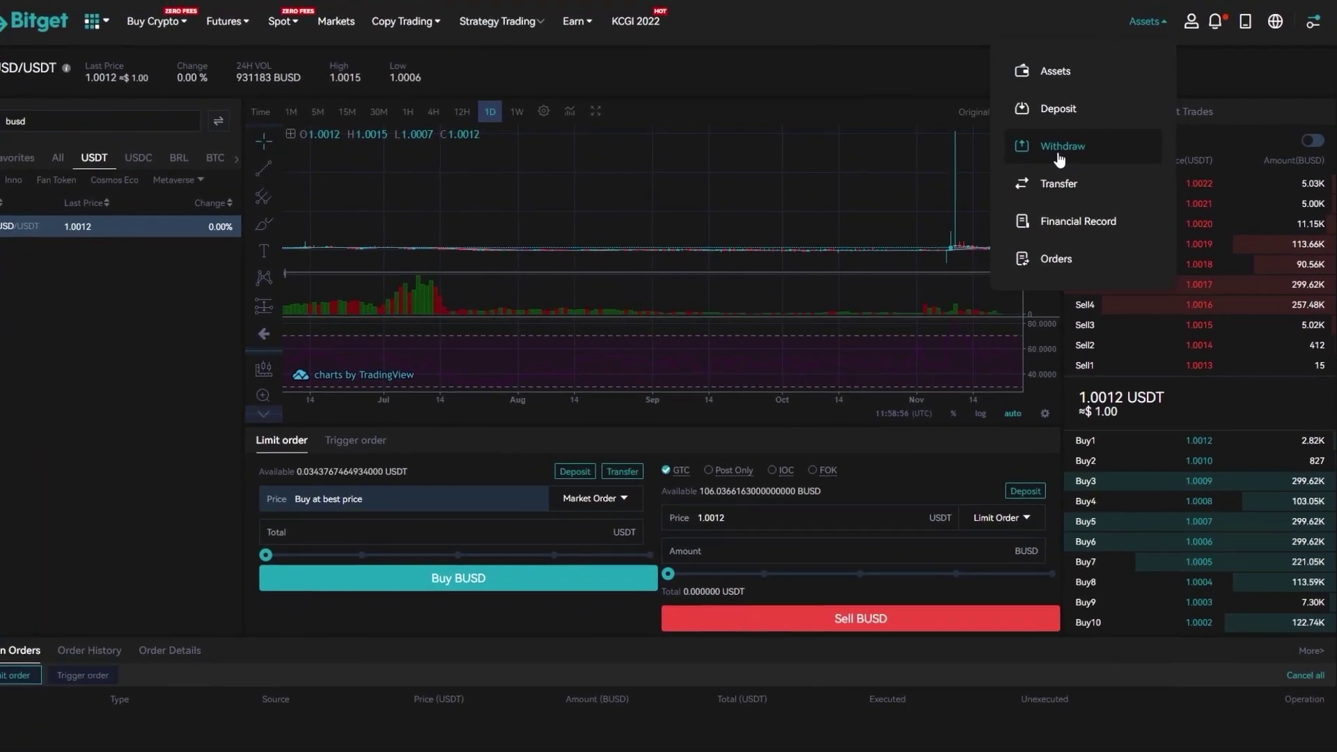
Withdraw all BUSD (106.0366163) over BSC(BEP20) to the saved BEP20 Binance address.
click(1058, 152)
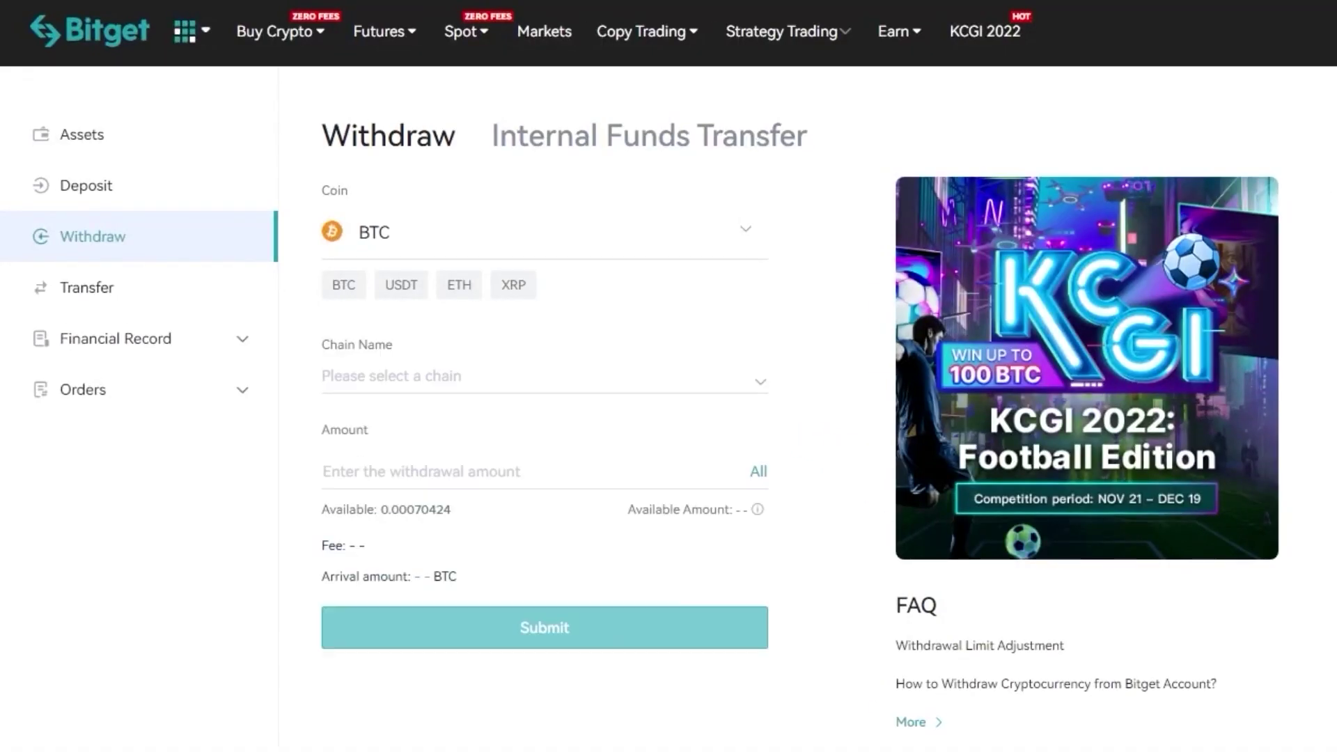
click(752, 243)
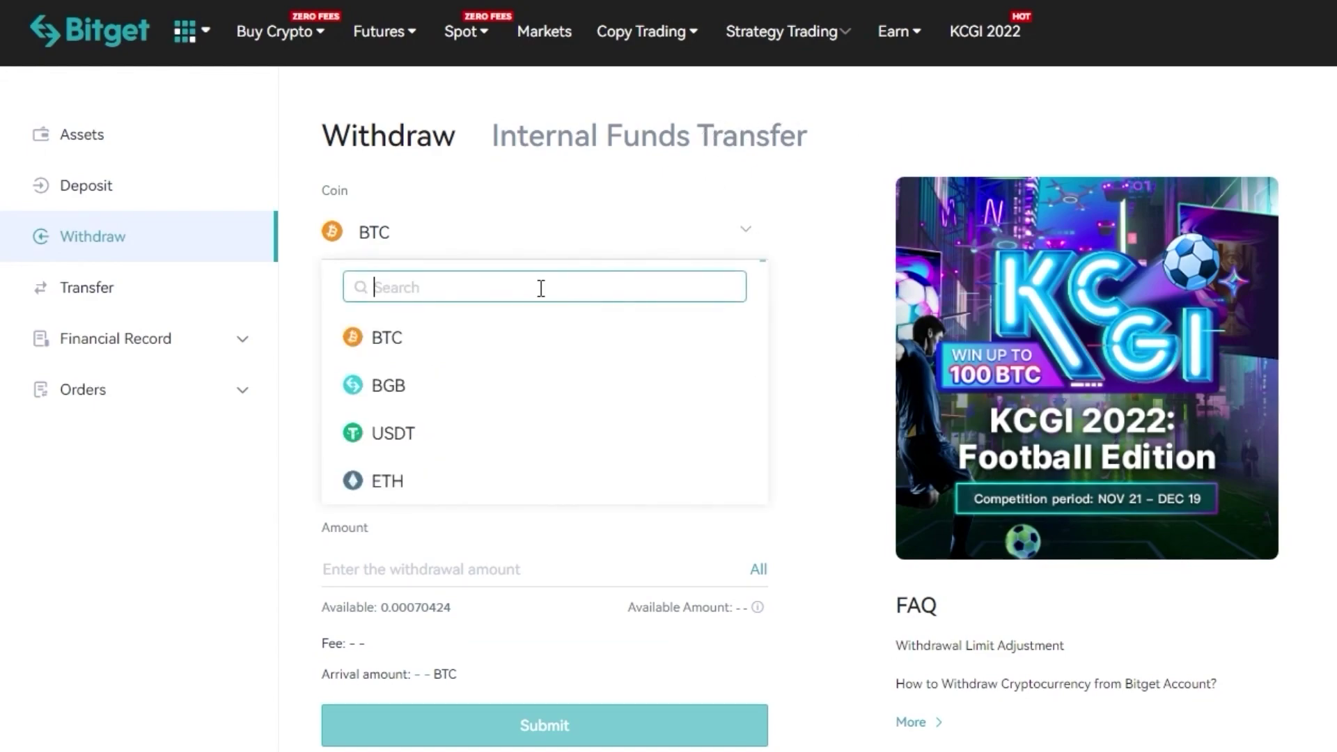
text(bu)
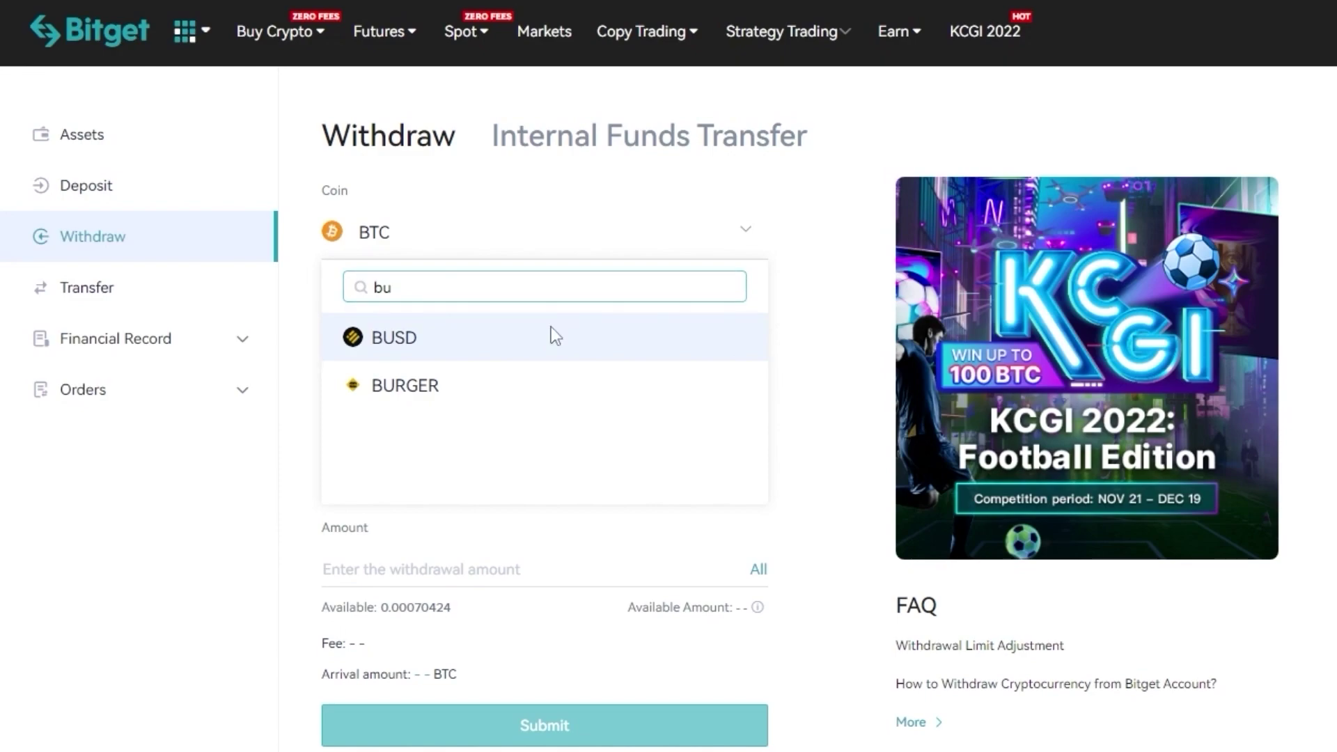
click(550, 335)
click(759, 371)
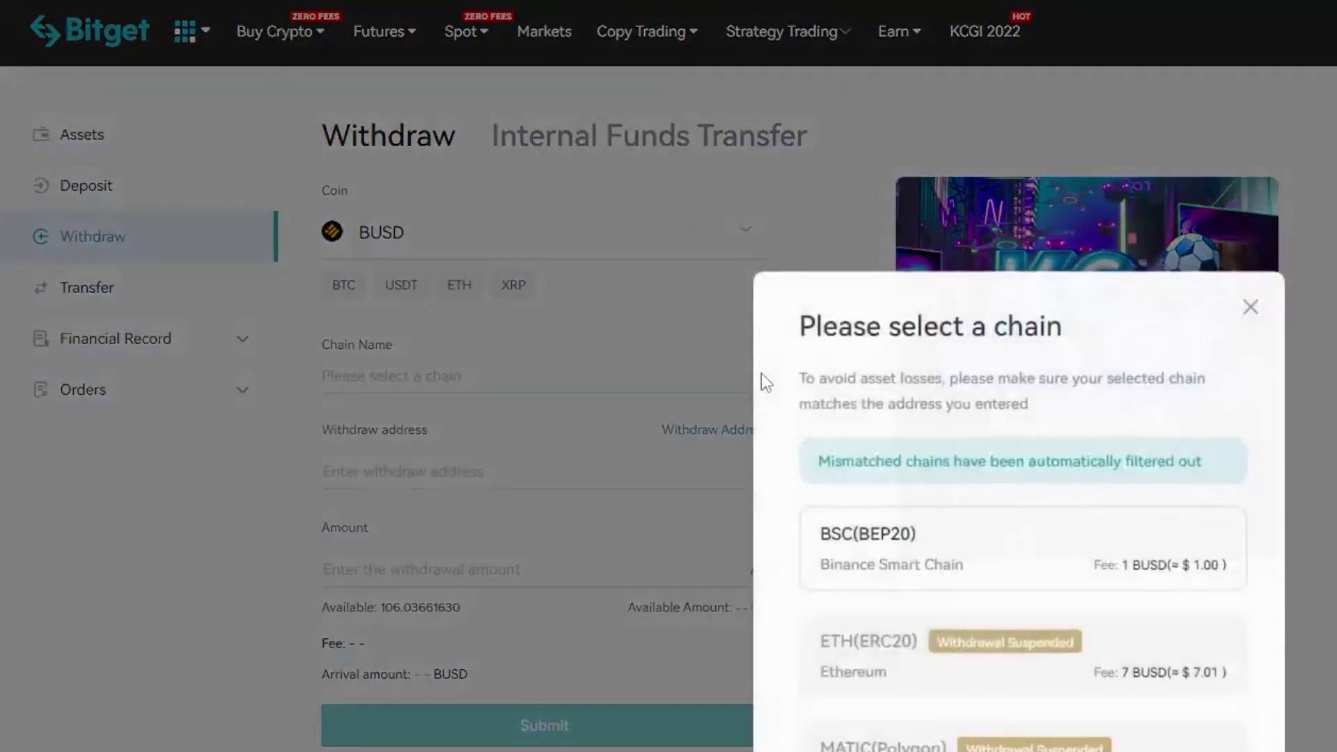
click(1041, 575)
click(758, 472)
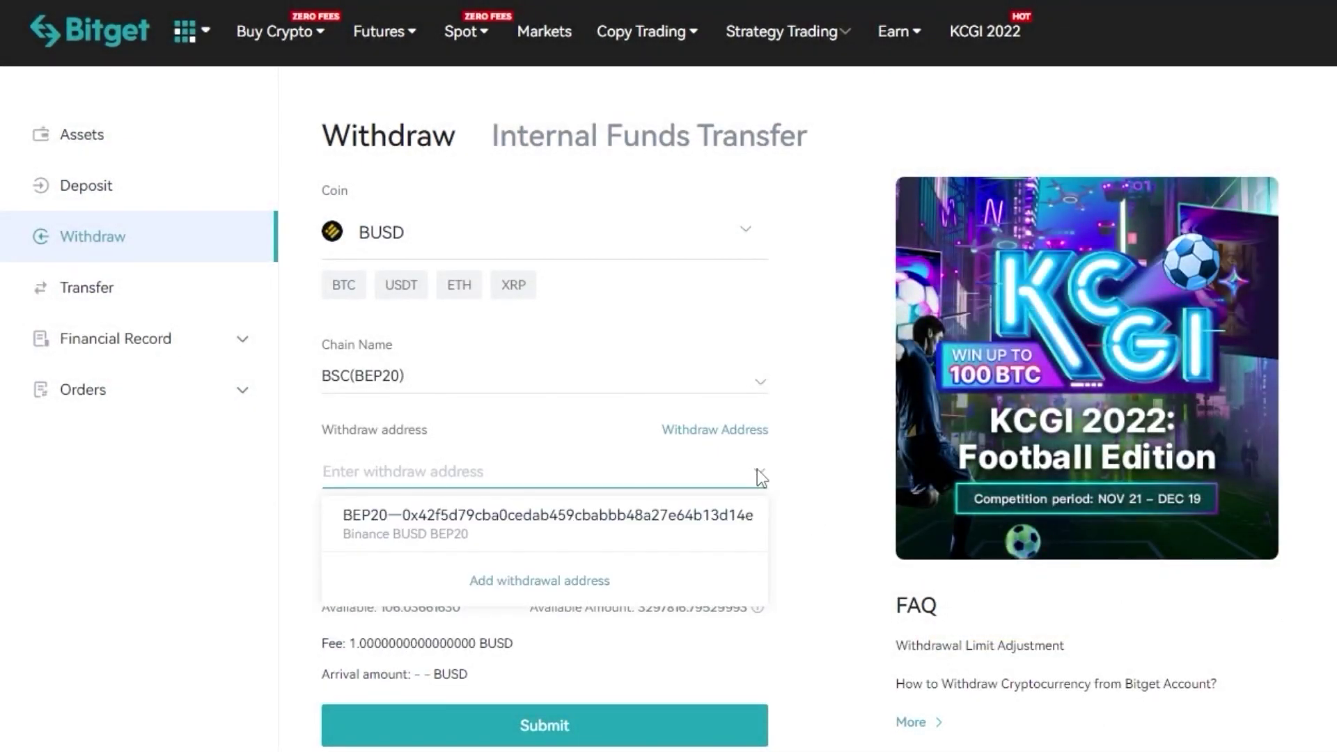
click(662, 535)
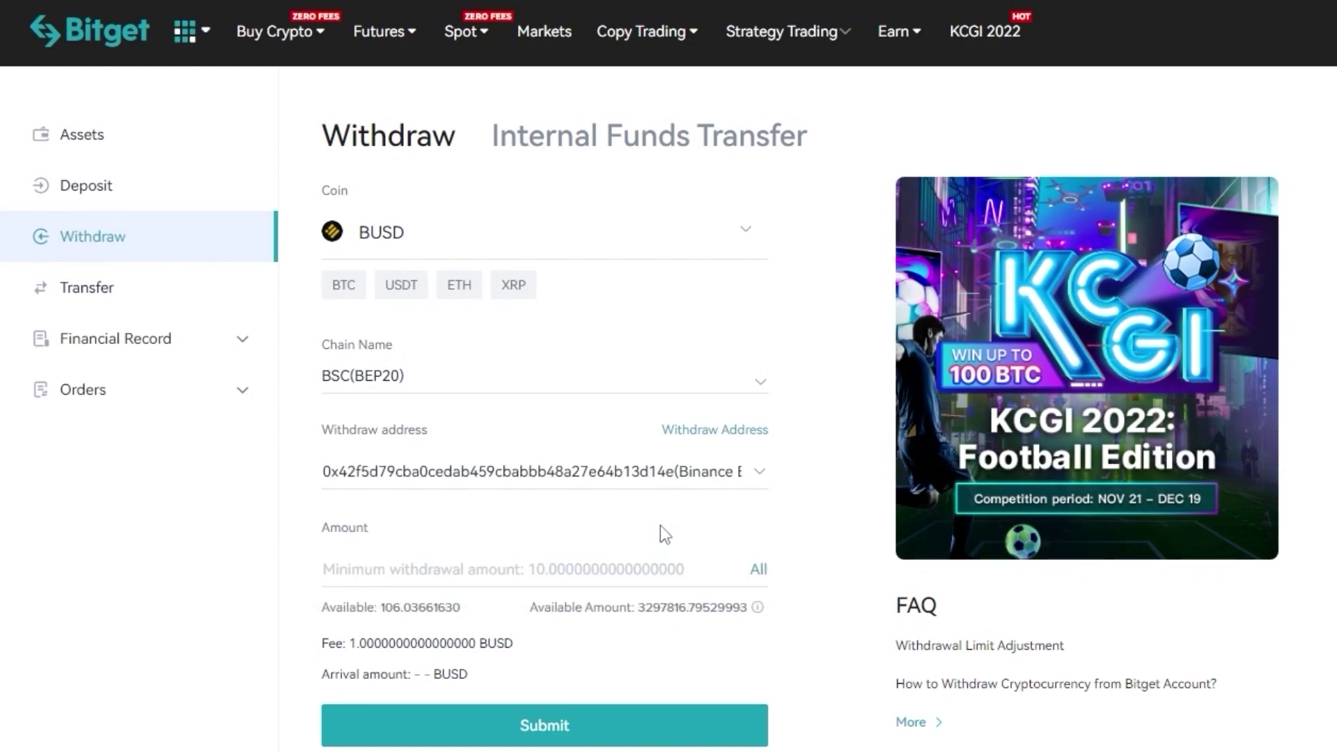
click(758, 569)
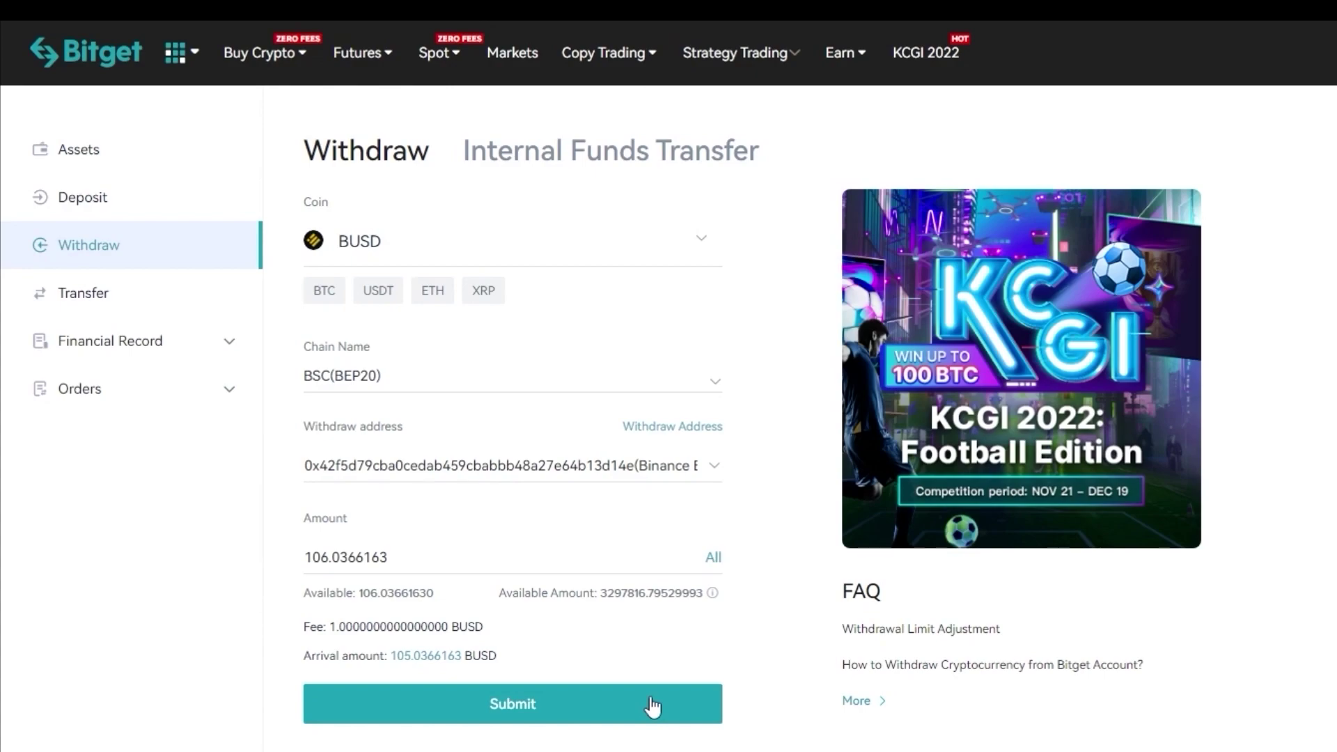
click(670, 700)
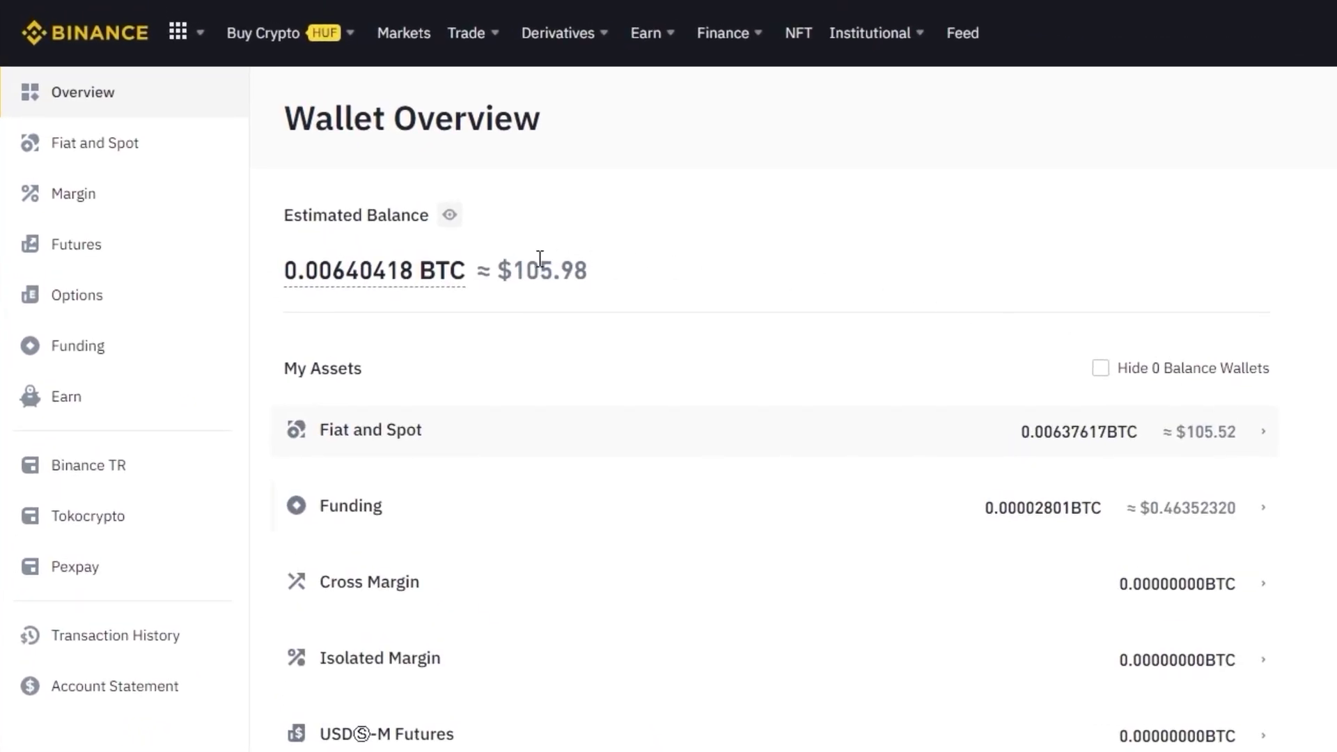
Transfer the maximum BUSD (about 105.04) from Fiat and Spot to the Funding wallet.
click(1239, 447)
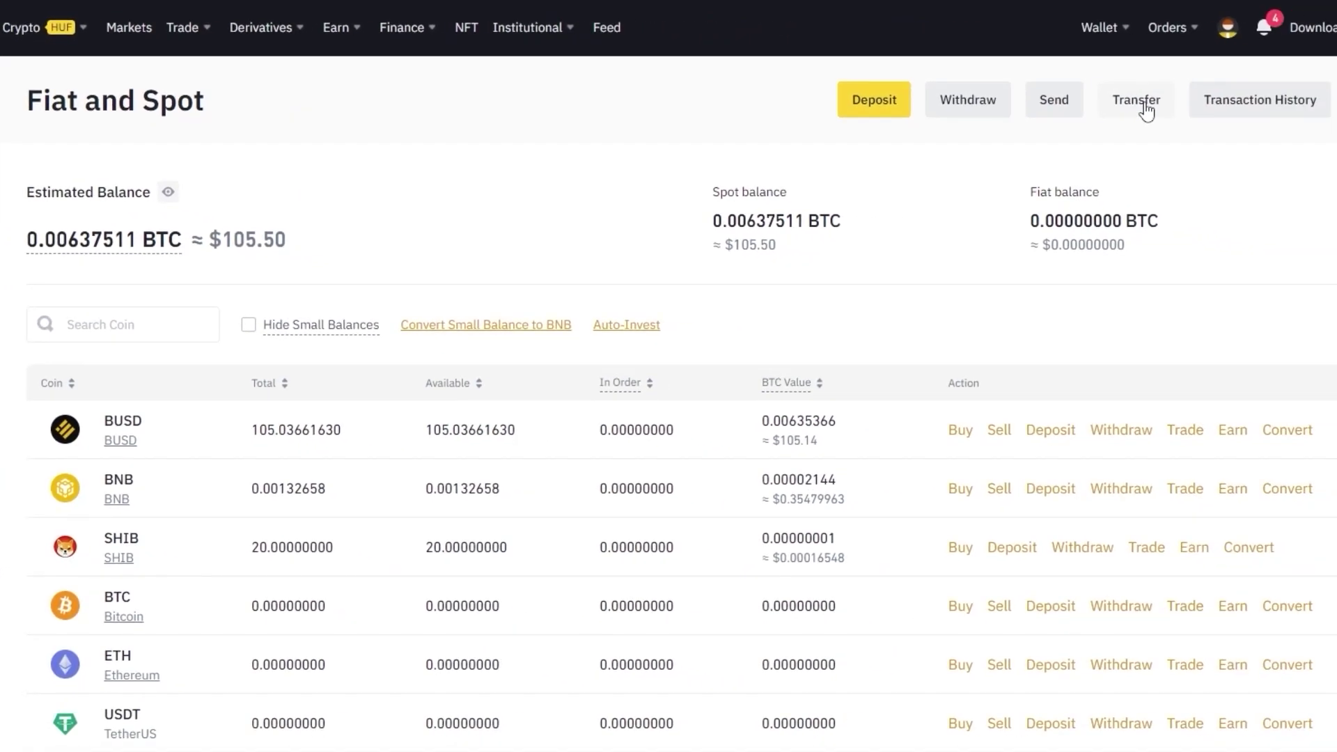
click(1145, 111)
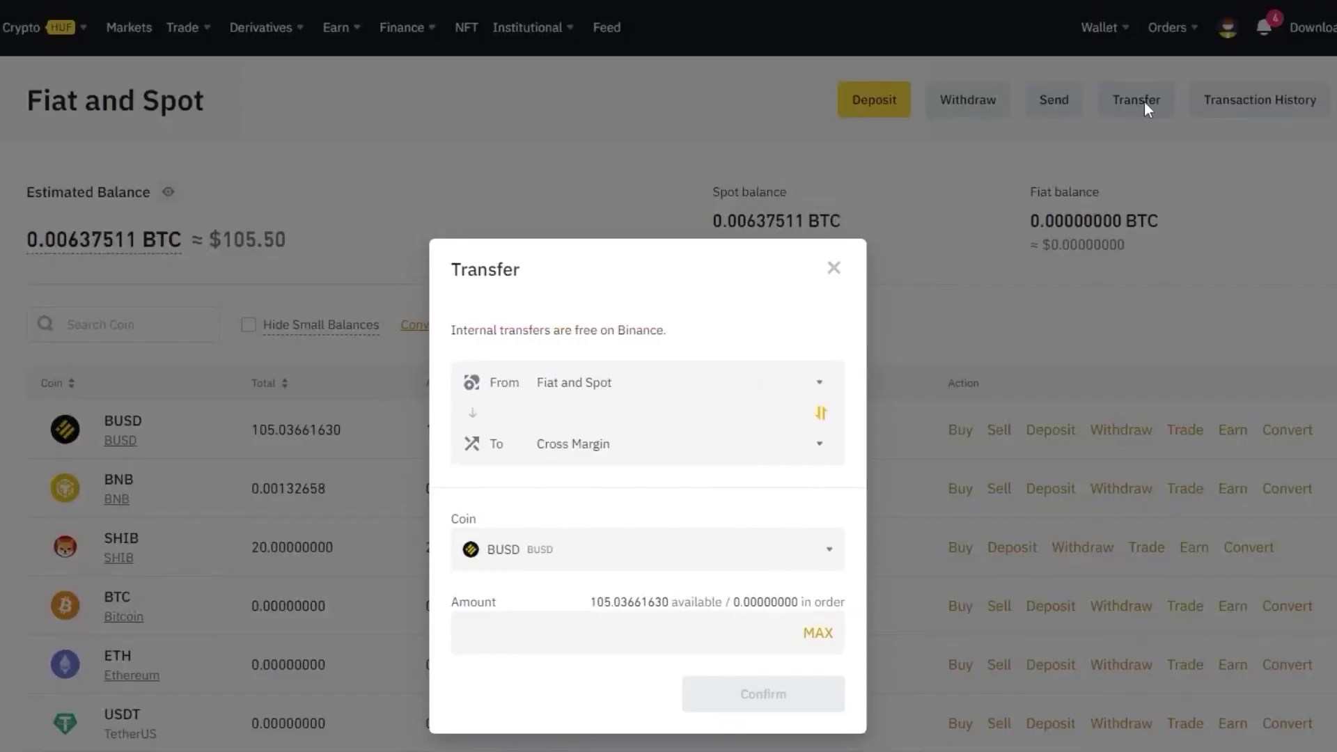
click(821, 447)
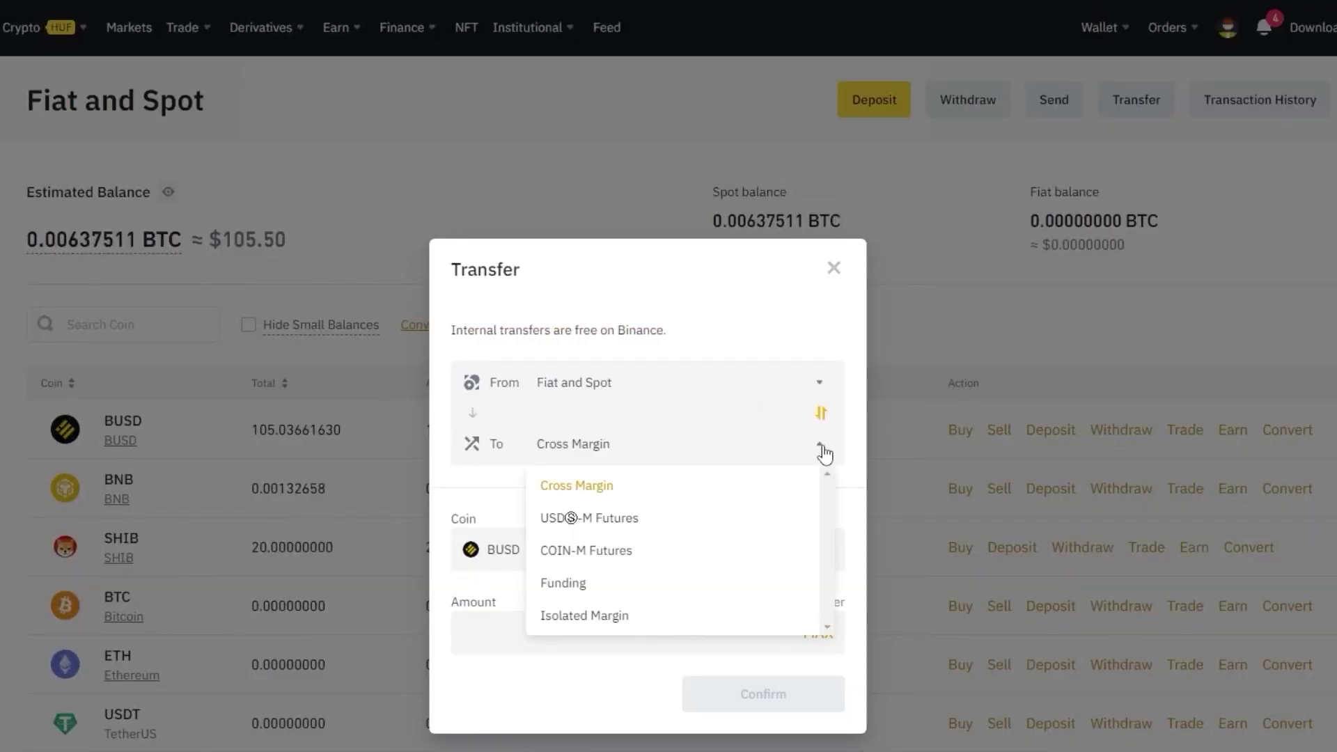
click(709, 582)
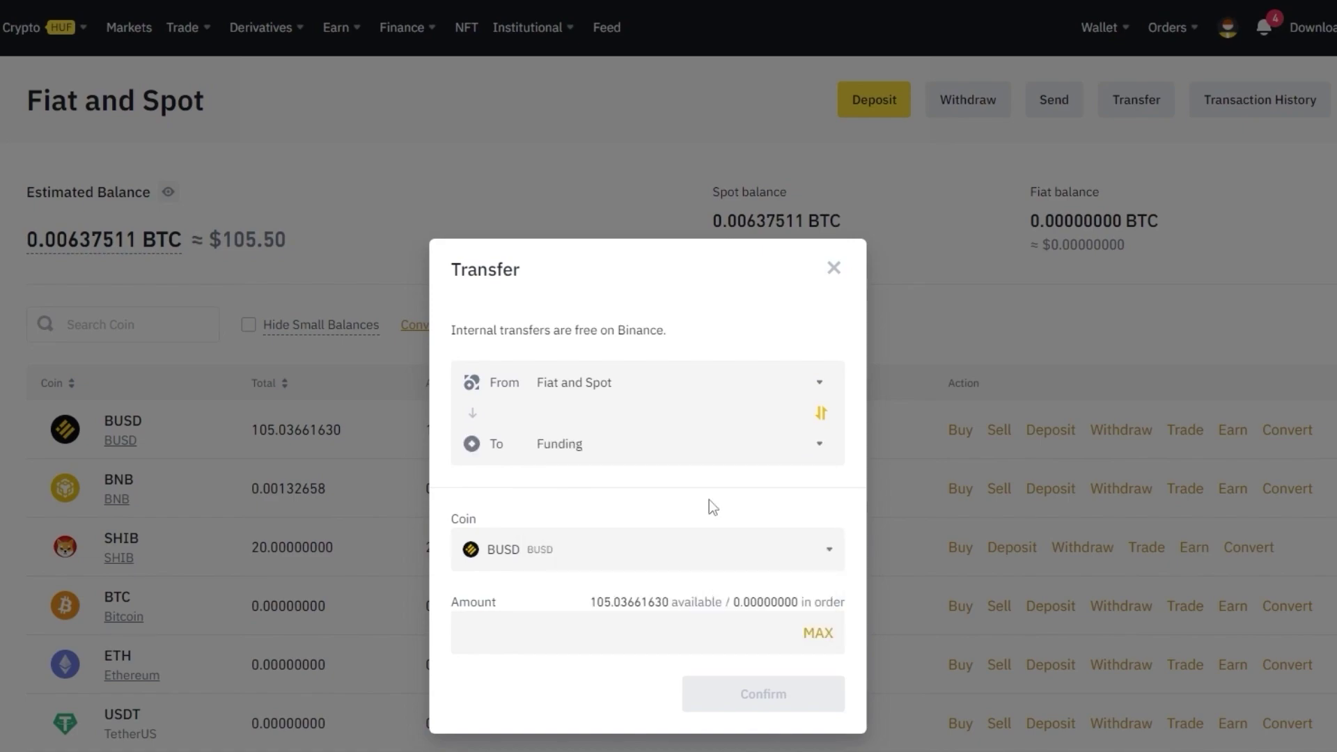
click(817, 633)
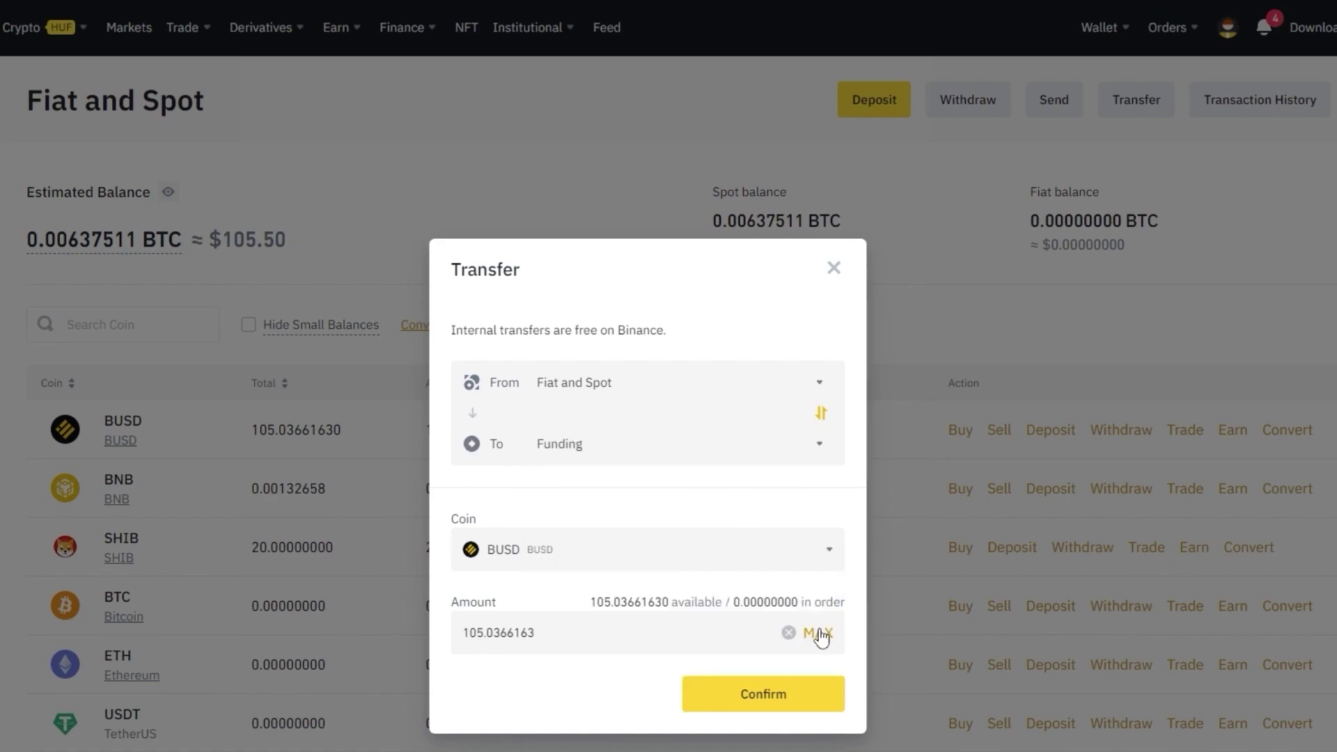
click(805, 695)
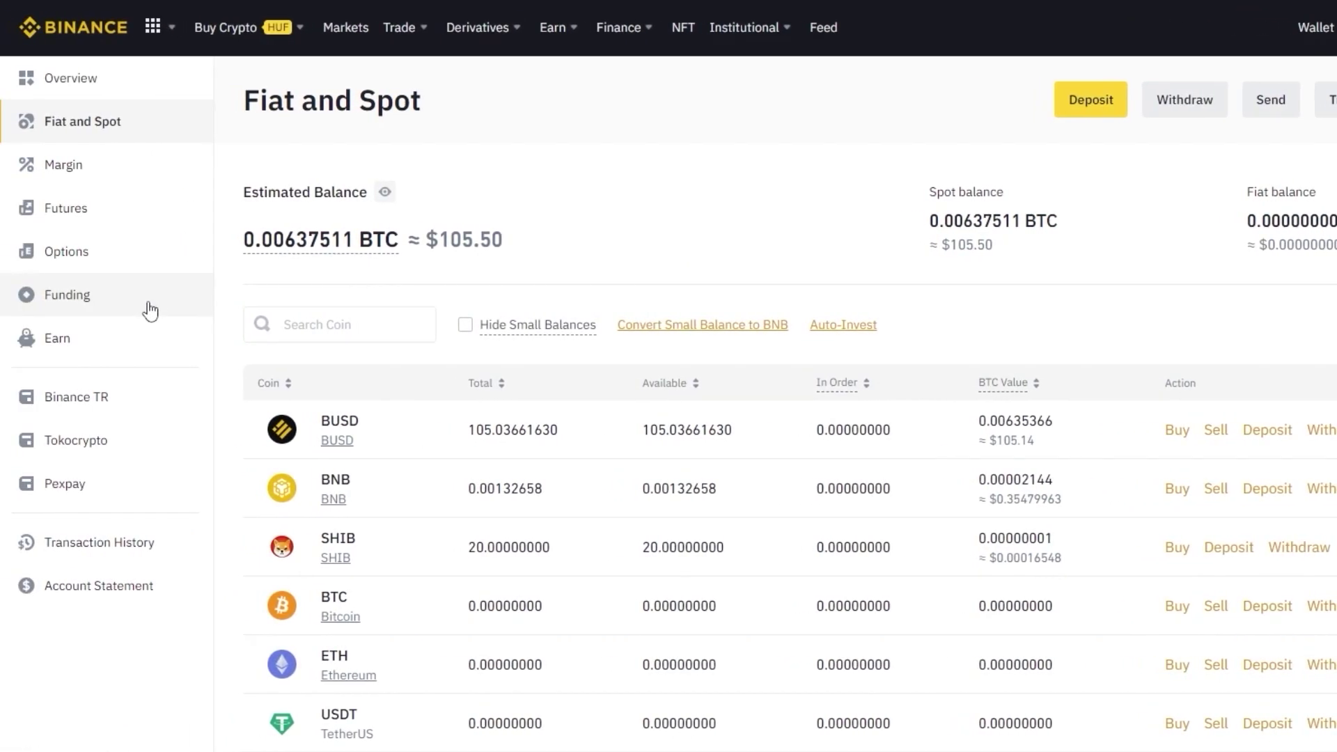
Convert the full 105.04 BUSD Funding balance to EUR, receiving about 101.62 EUR.
click(153, 304)
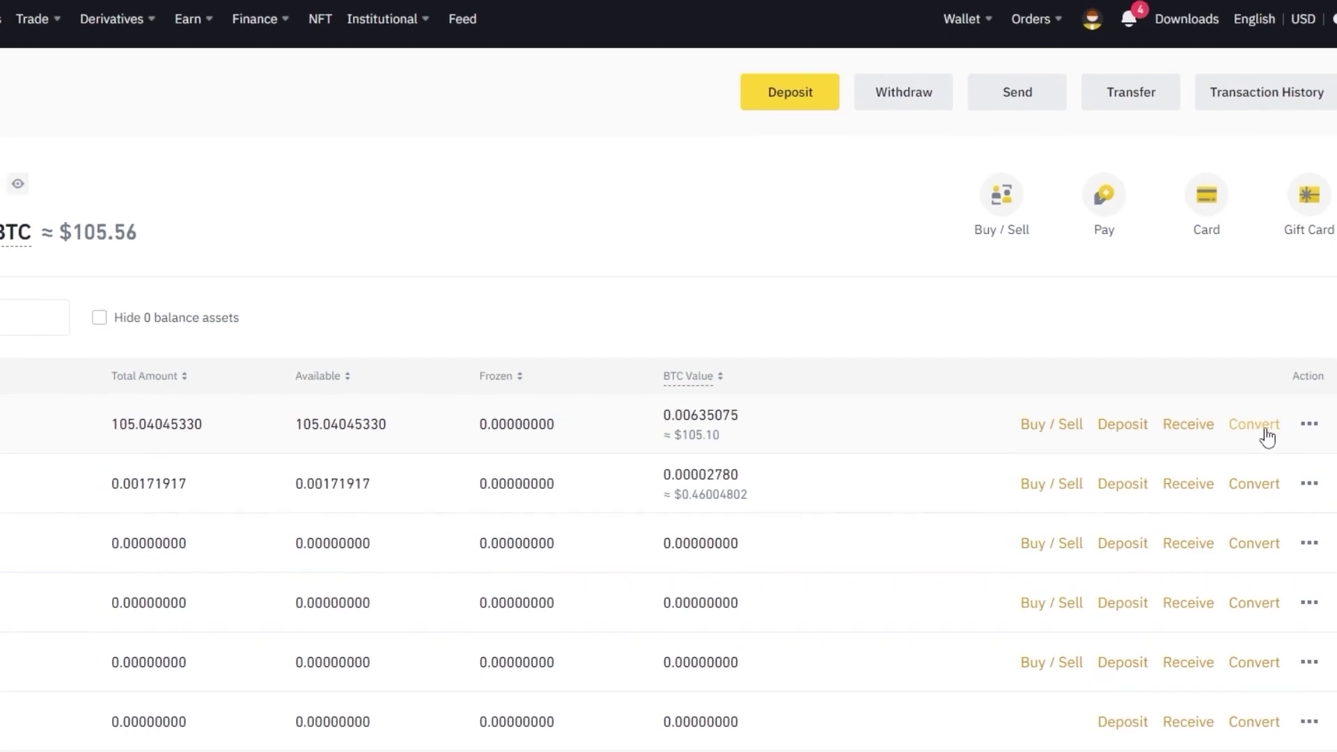
click(1237, 434)
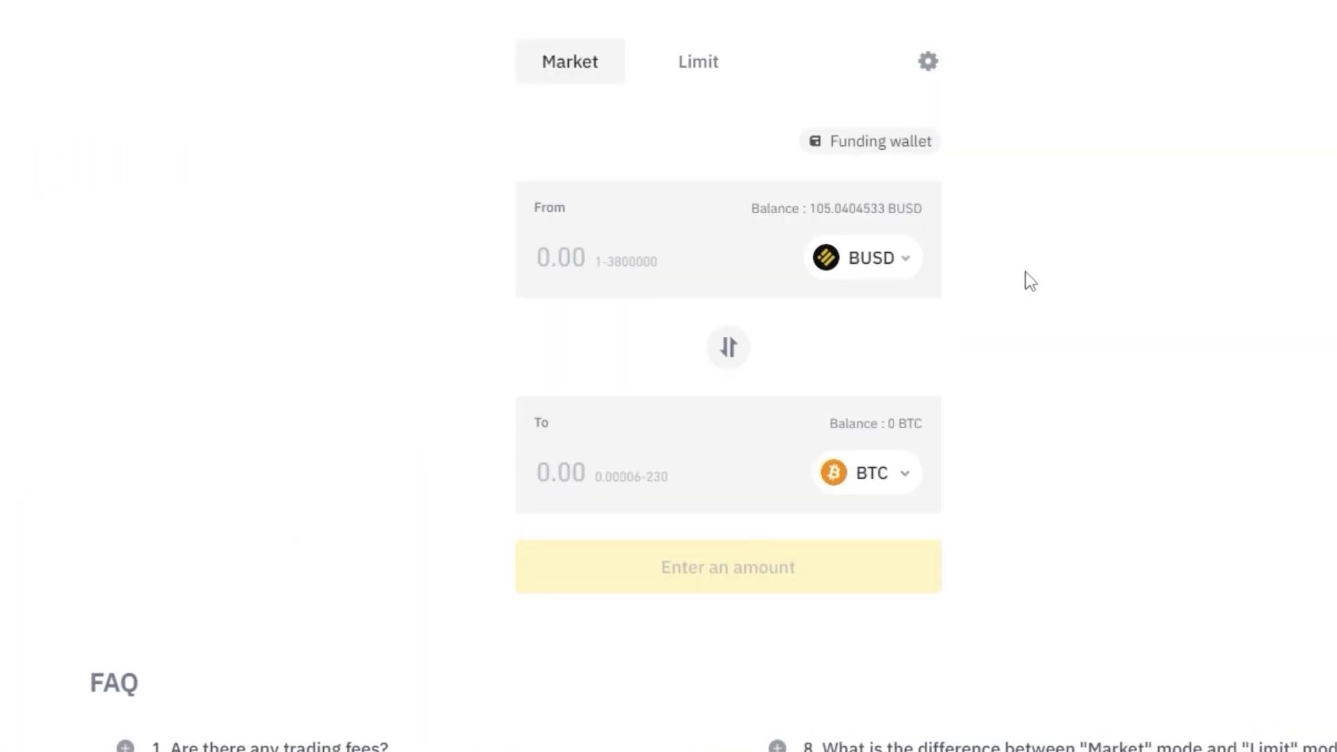
click(882, 479)
click(726, 287)
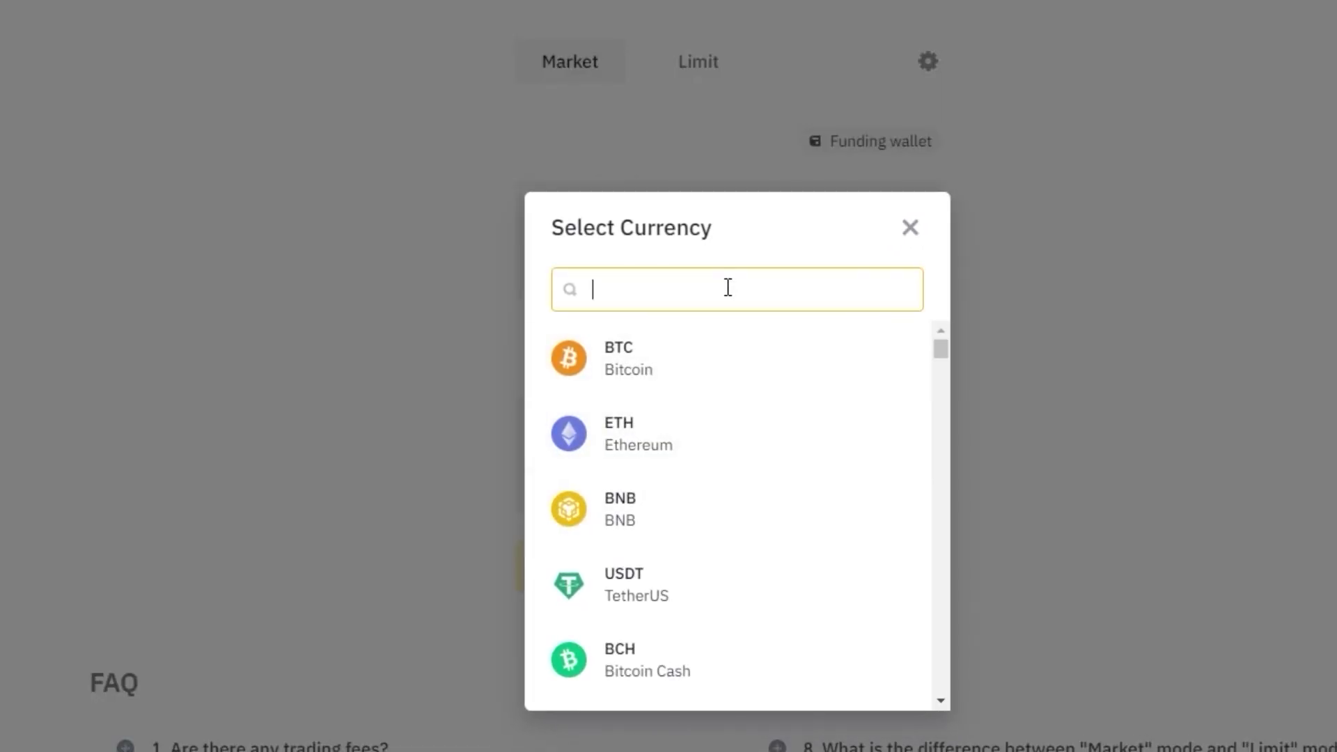
text(eur)
click(731, 345)
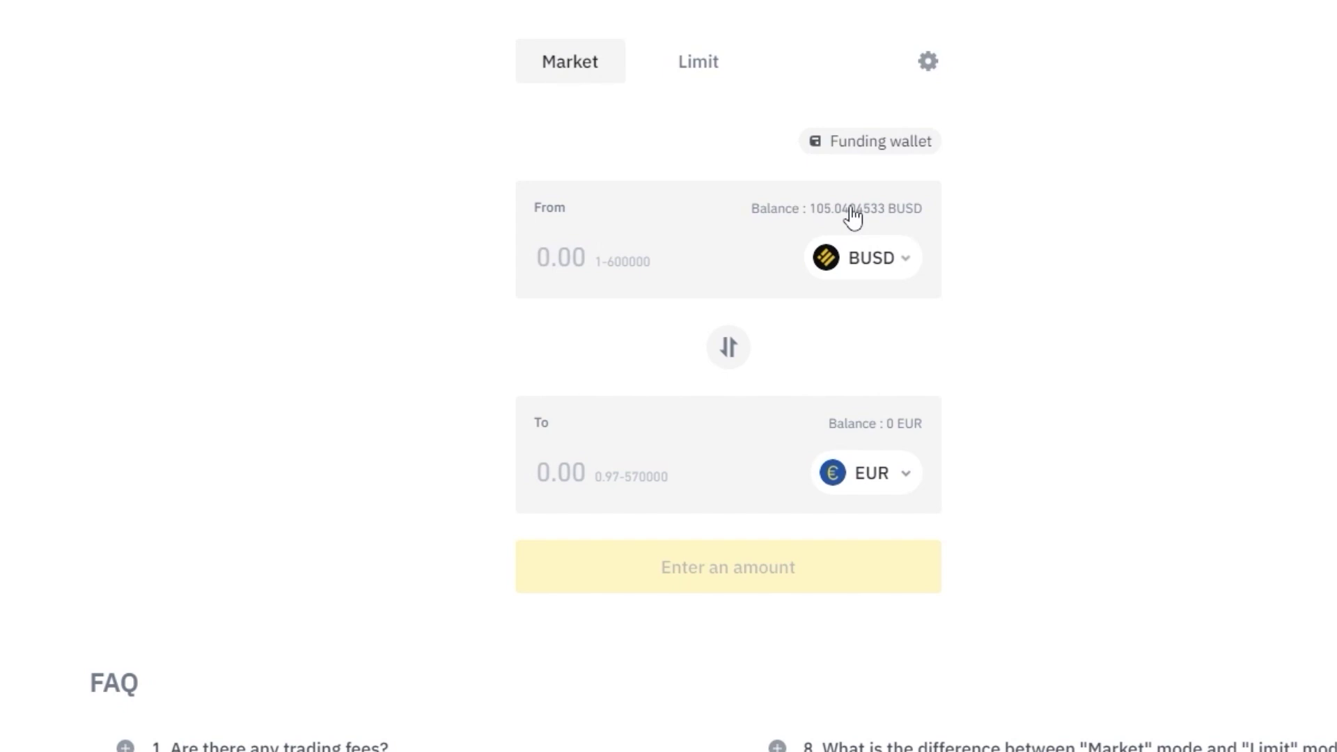
click(854, 216)
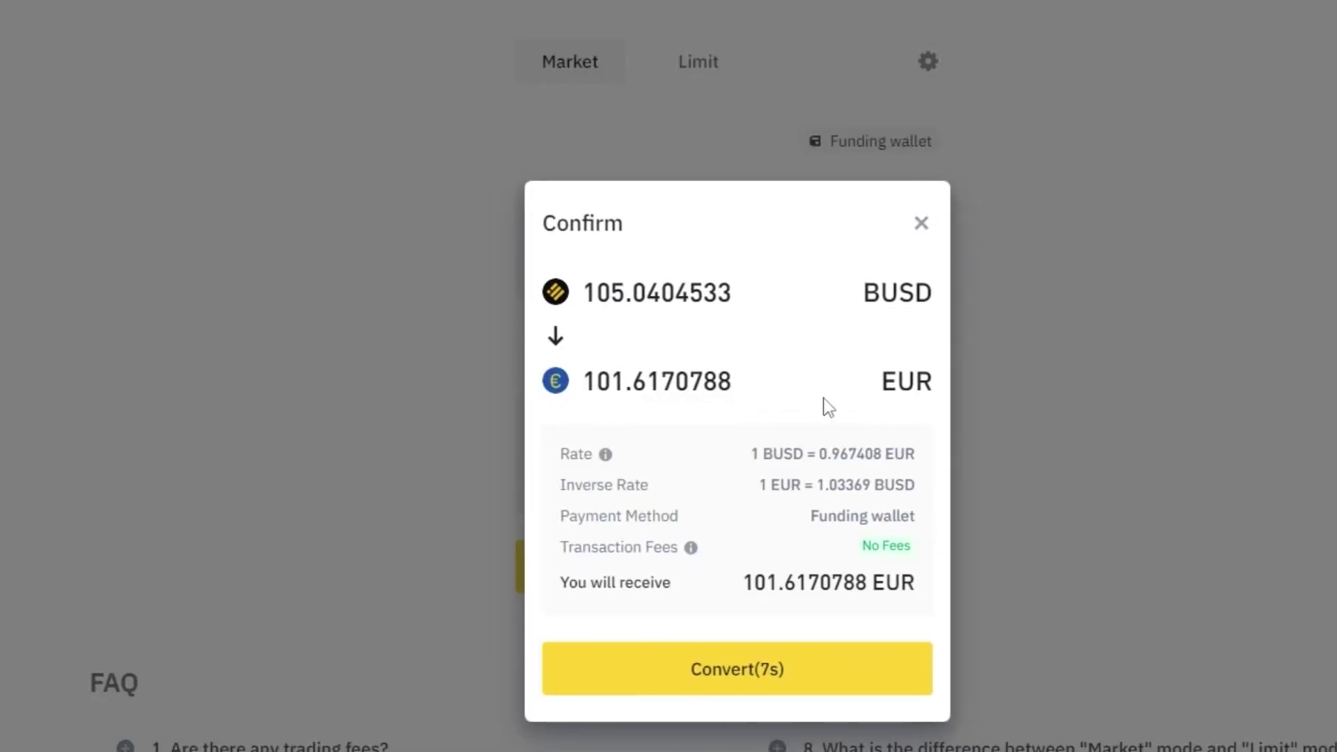
click(866, 549)
click(895, 669)
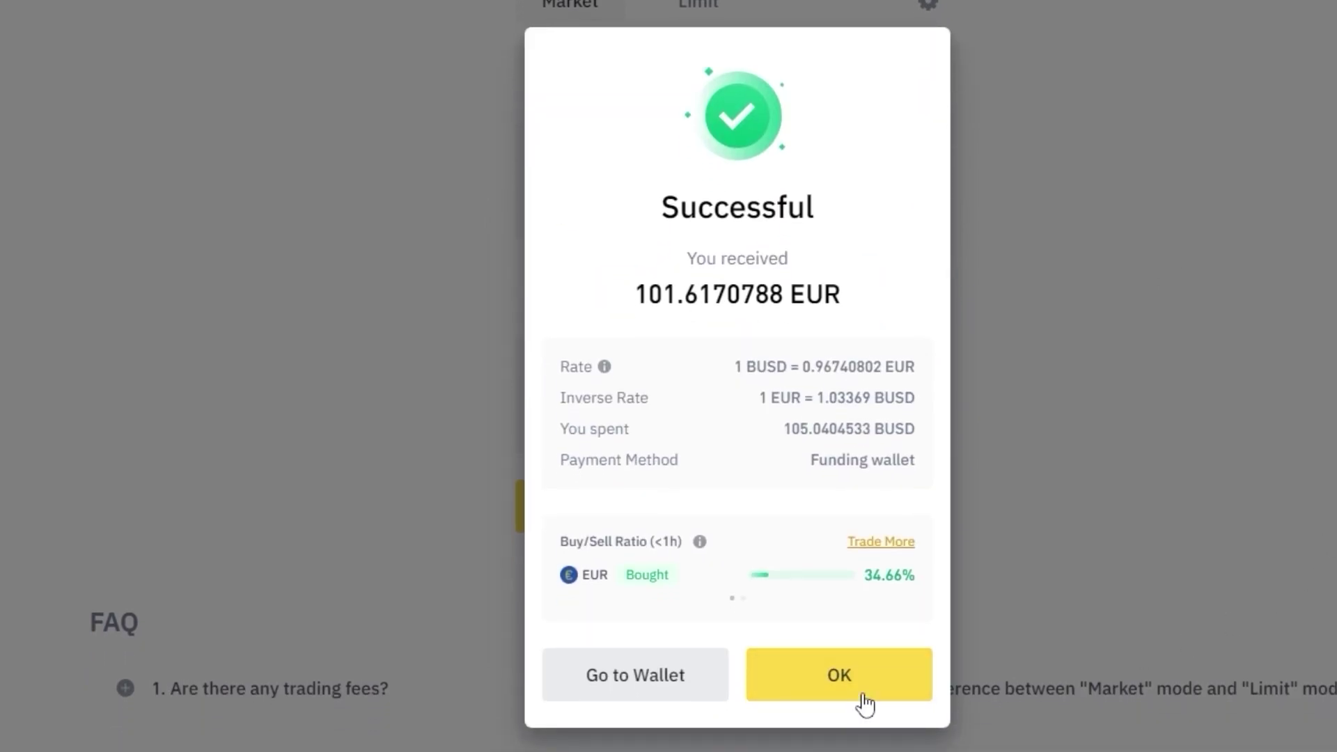
click(653, 688)
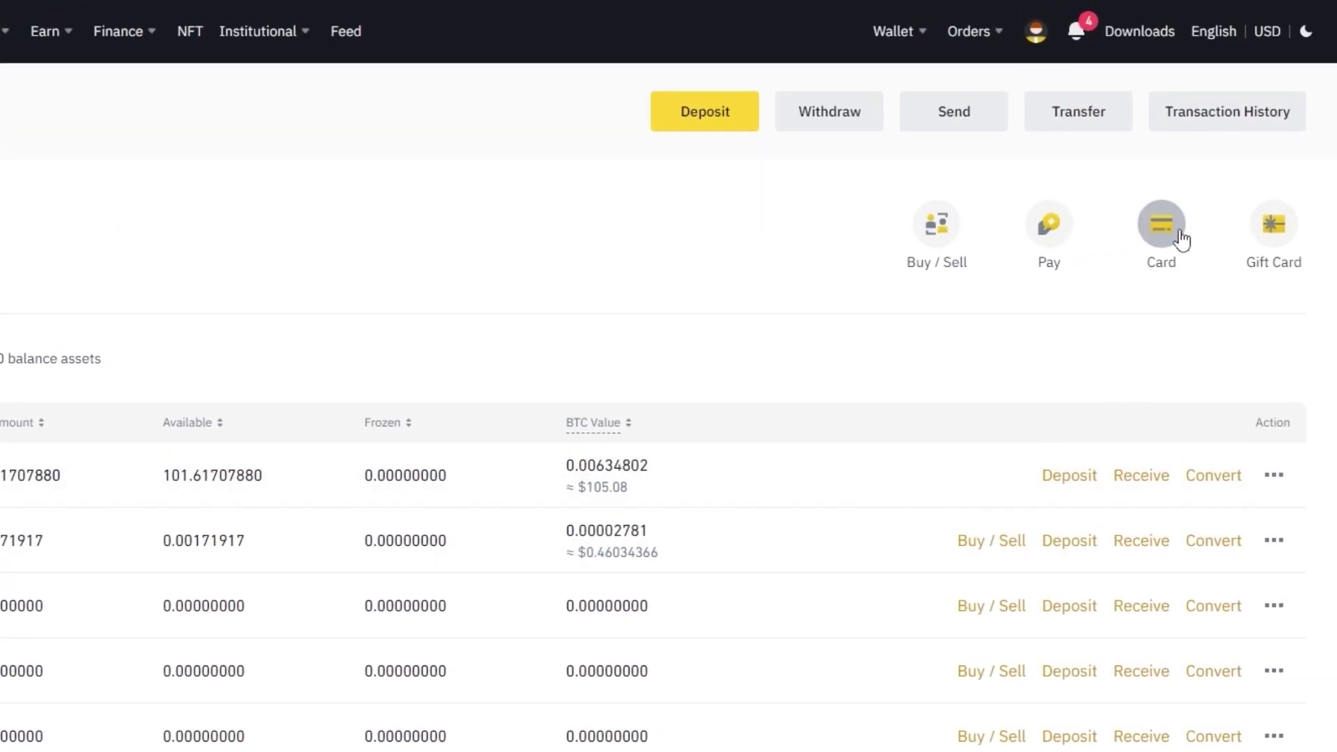
Reveal the Binance Card balance of 102.06 EUR, then hide it again.
click(1161, 225)
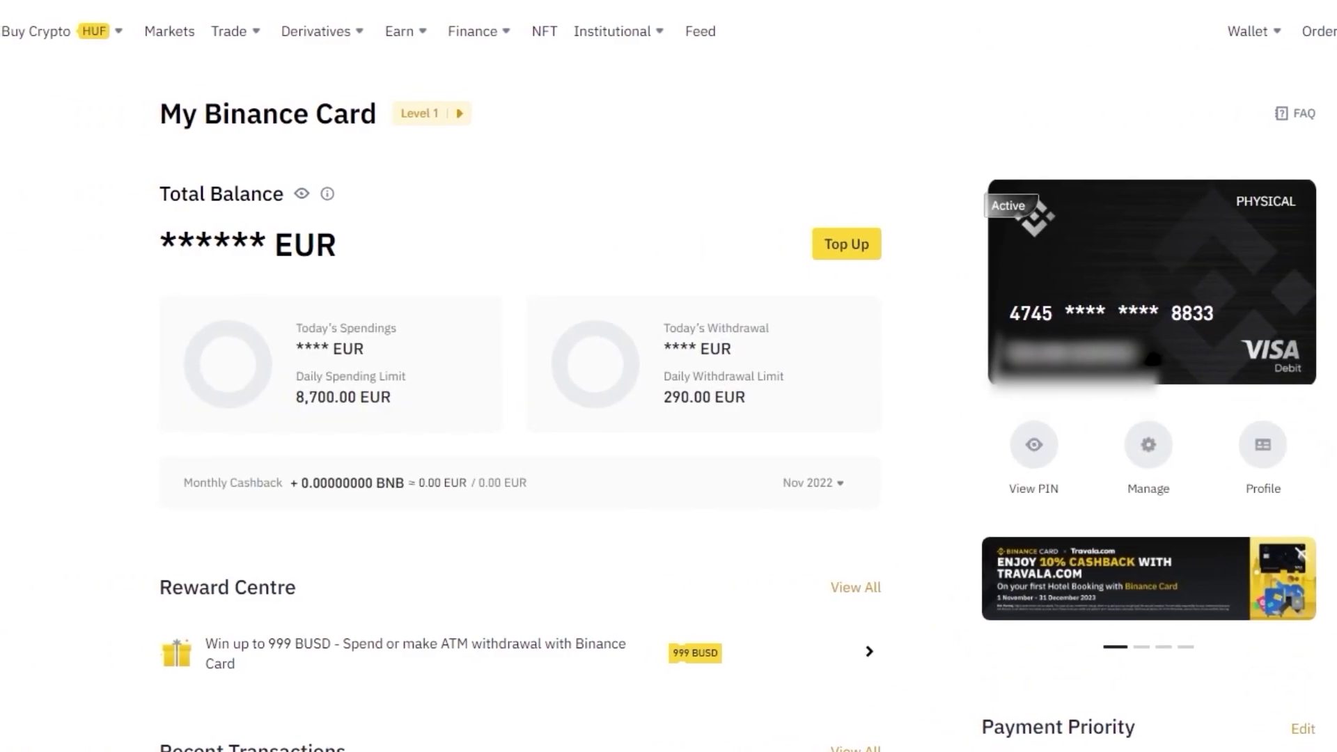
click(329, 196)
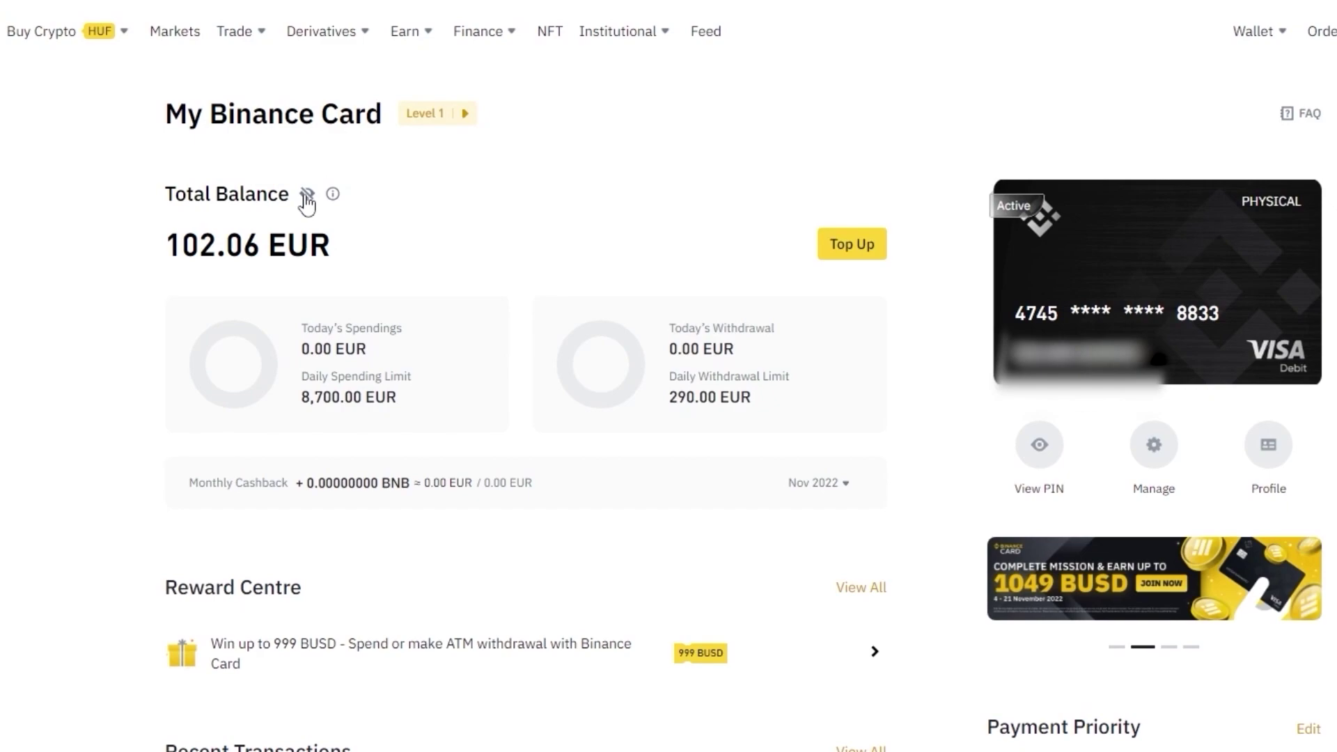
click(307, 198)
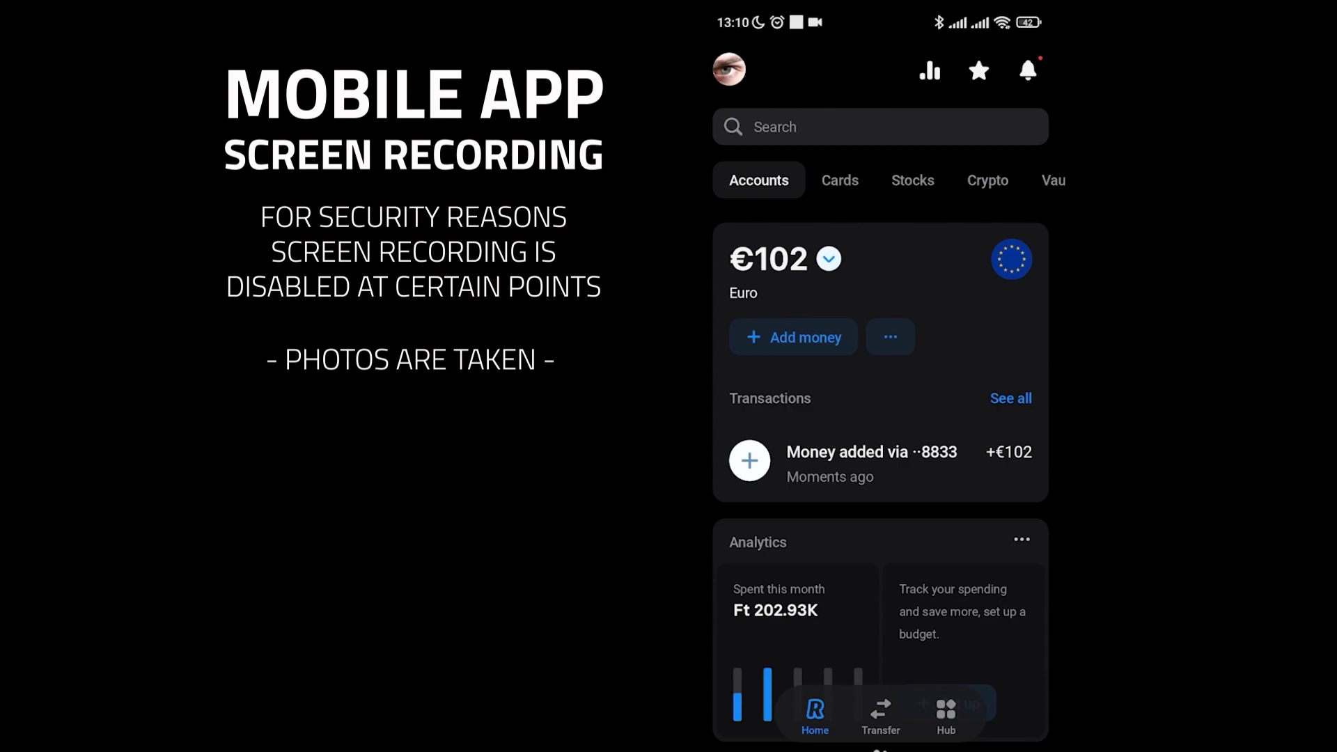
Pull down the phone's notification shade to view Binance's 102.00 EUR payment alert.
drag(880, 20, 880, 418)
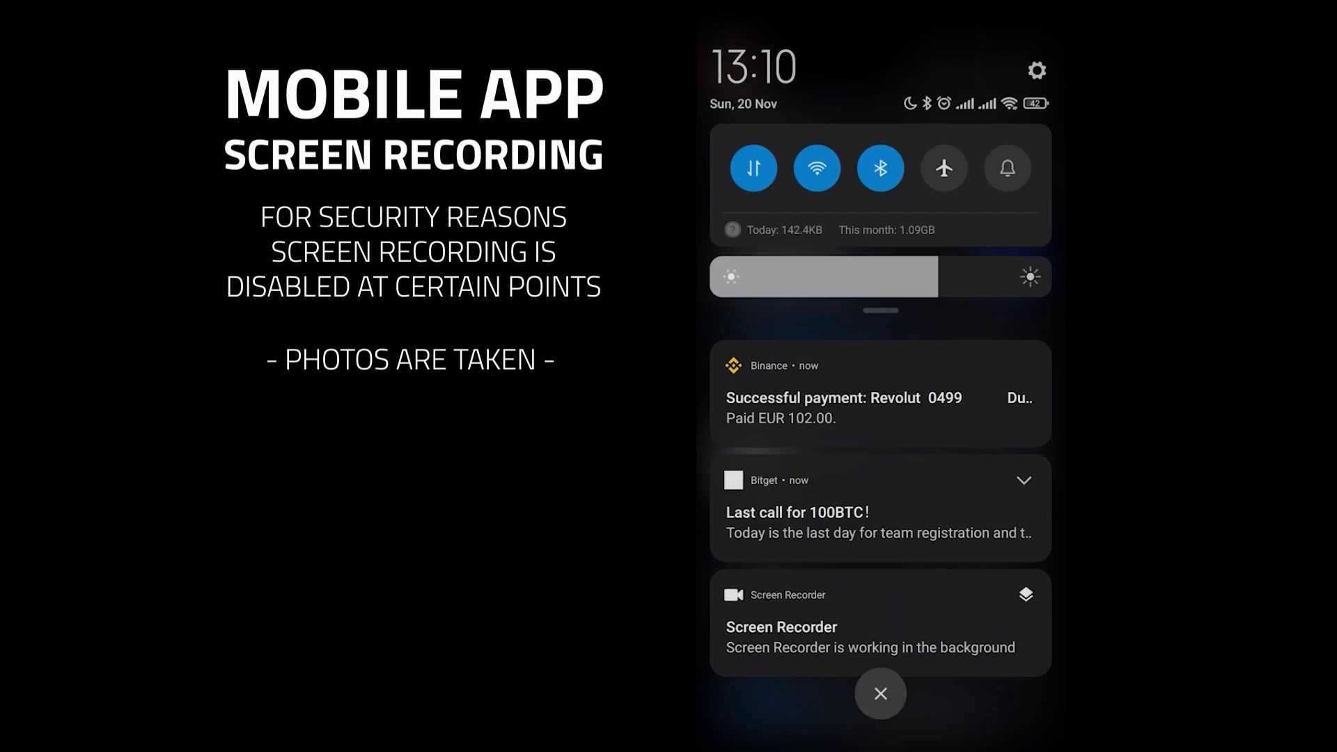